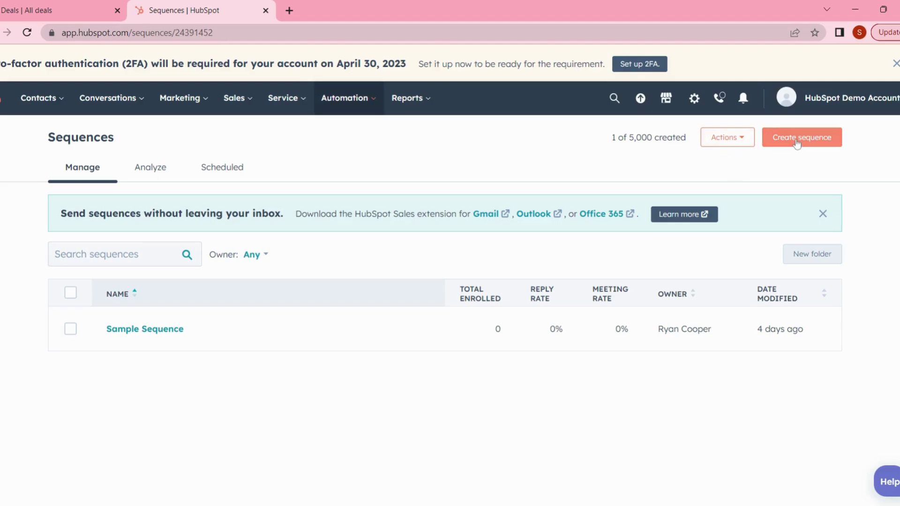
Create a new sequence starting from scratch instead of using a pre-made sequence.
left_click(797, 141)
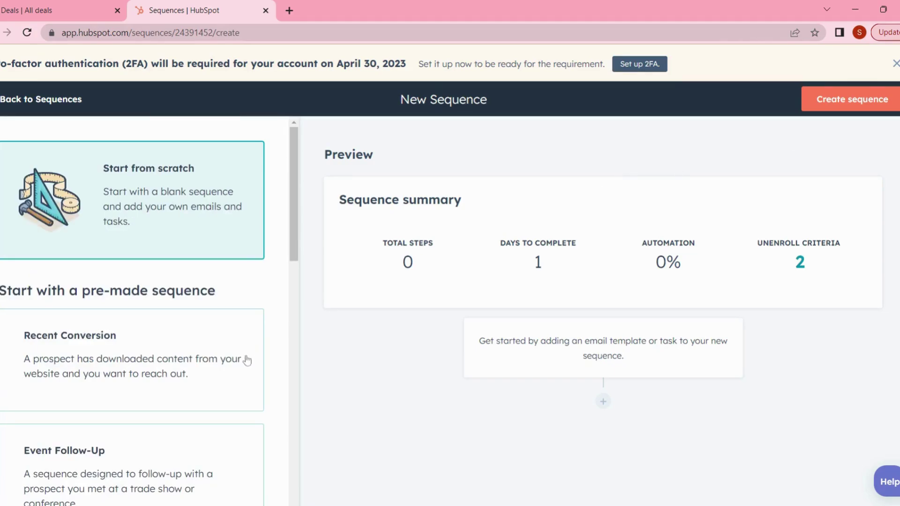
scroll(245, 362, "down", 1)
scroll(244, 362, "down", 10)
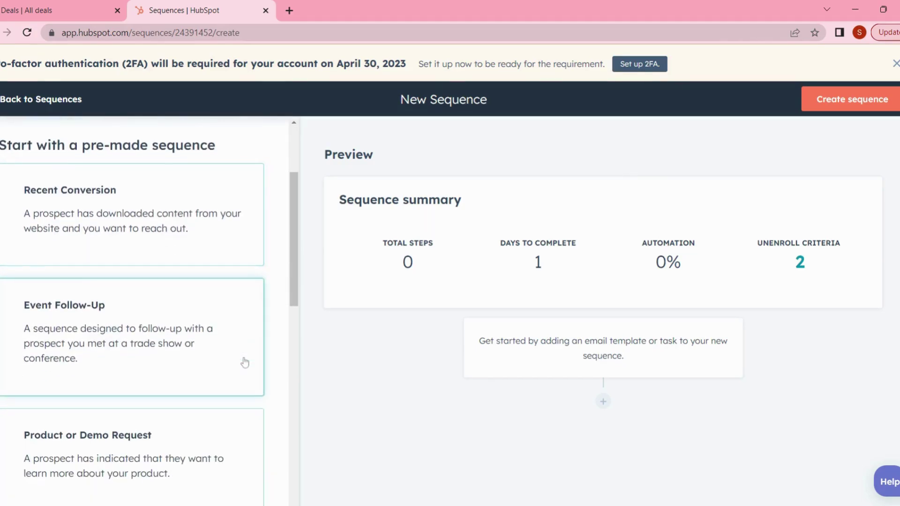
scroll(141, 309, "up", 10)
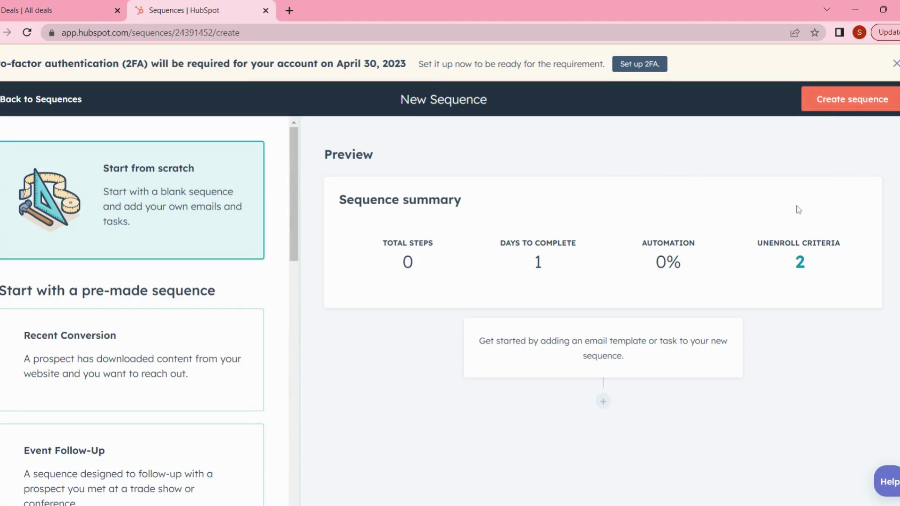
left_click(835, 113)
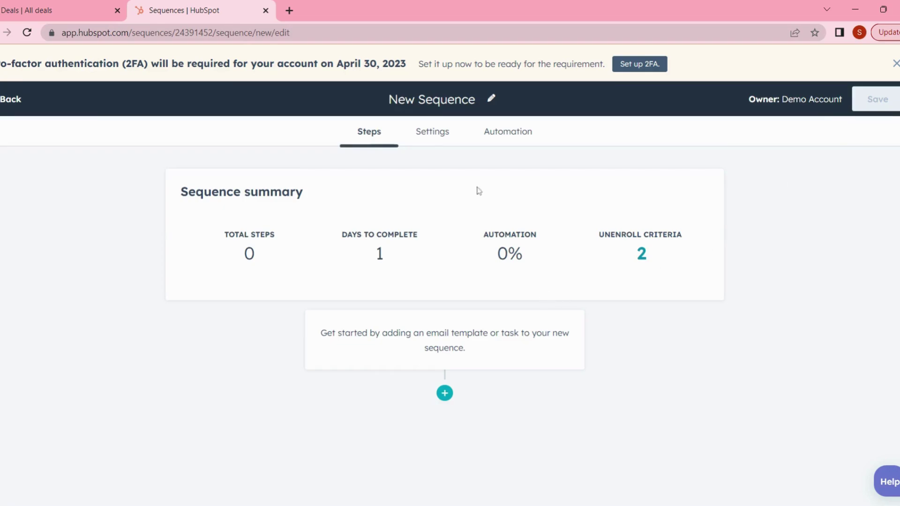
Turn off threading follow-up emails as replies in the sequence settings, and return to the sequence's steps.
left_click(439, 143)
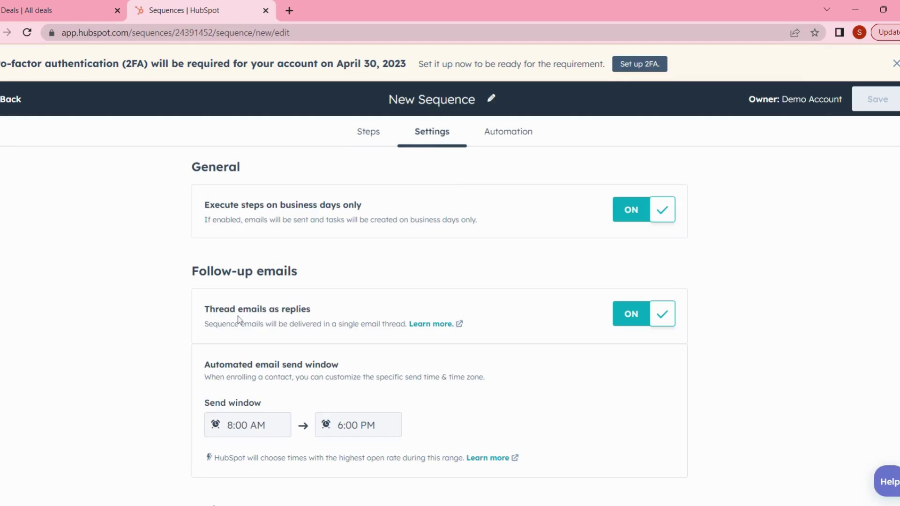
left_click(667, 312)
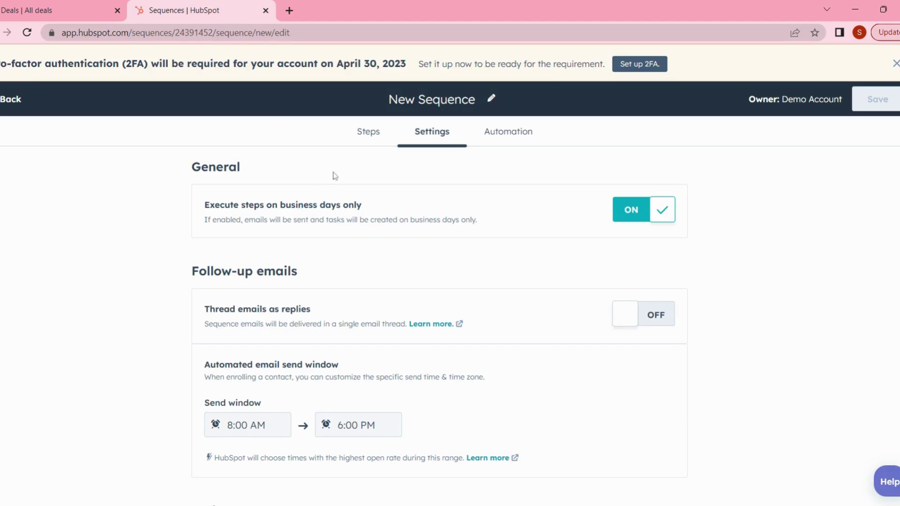
left_click(356, 142)
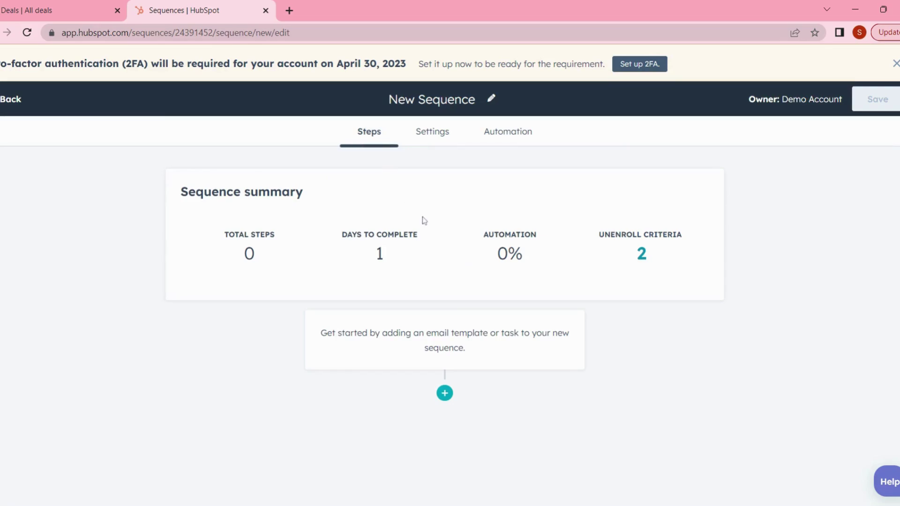
Add an automated email using the Practice 1 template as the first step of the sequence.
scroll(447, 362, "down", 1)
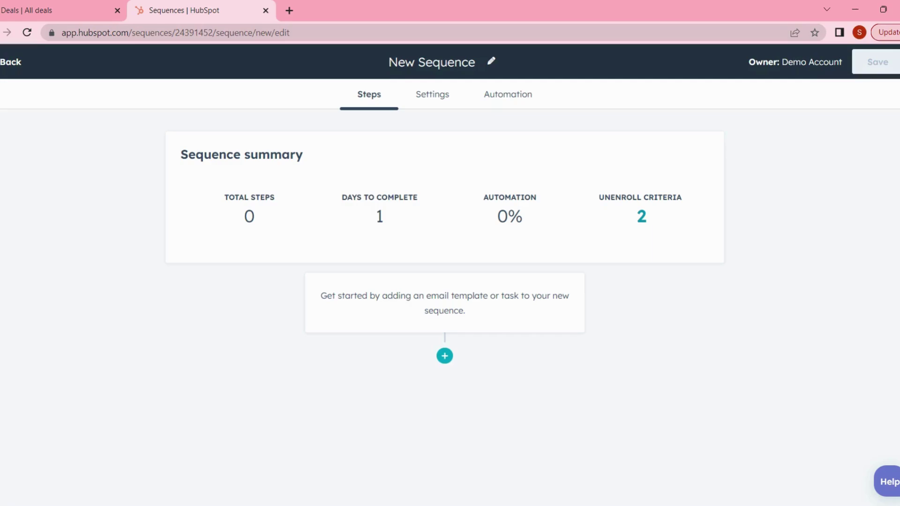
left_click(444, 357)
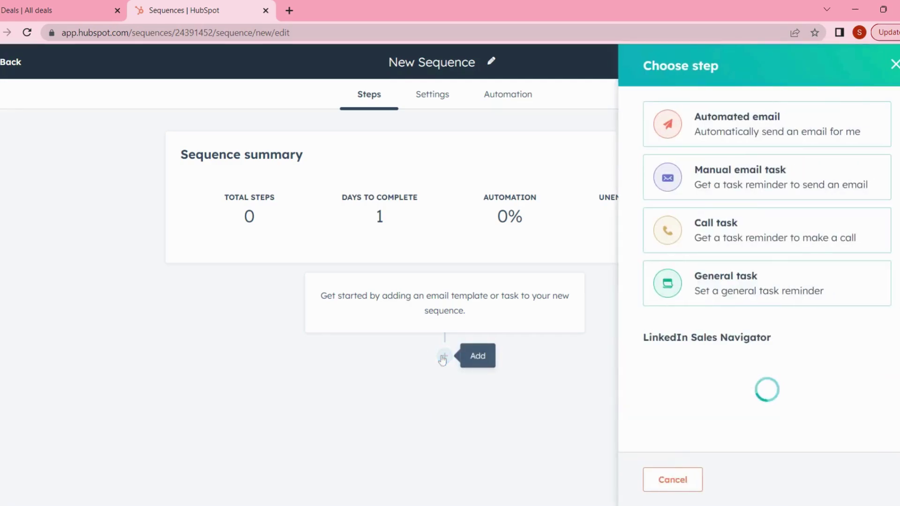
left_click(735, 134)
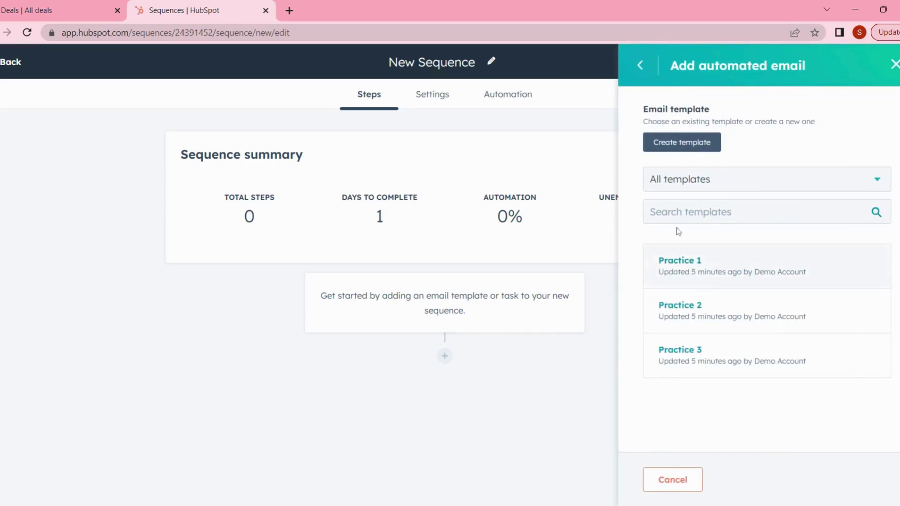
left_click(677, 261)
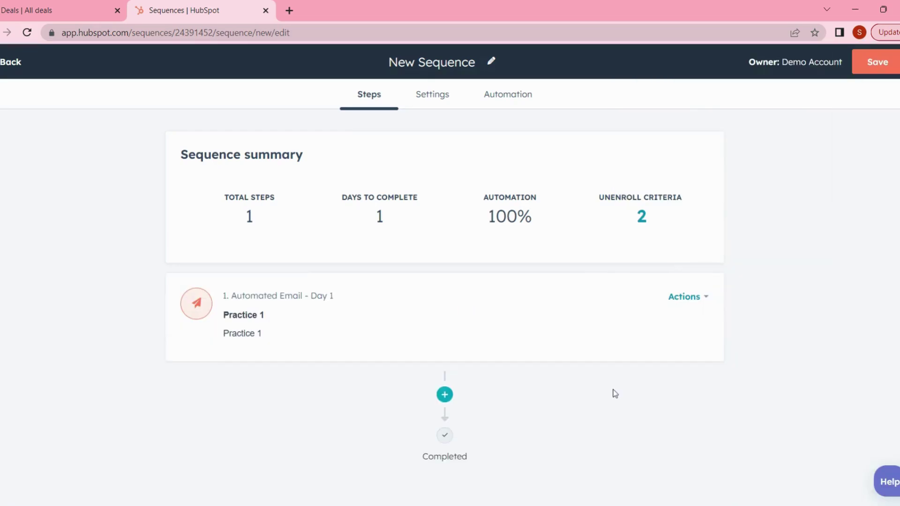
Add a call task after the first email, keeping the default title "Call contact to follow up".
left_click(445, 395)
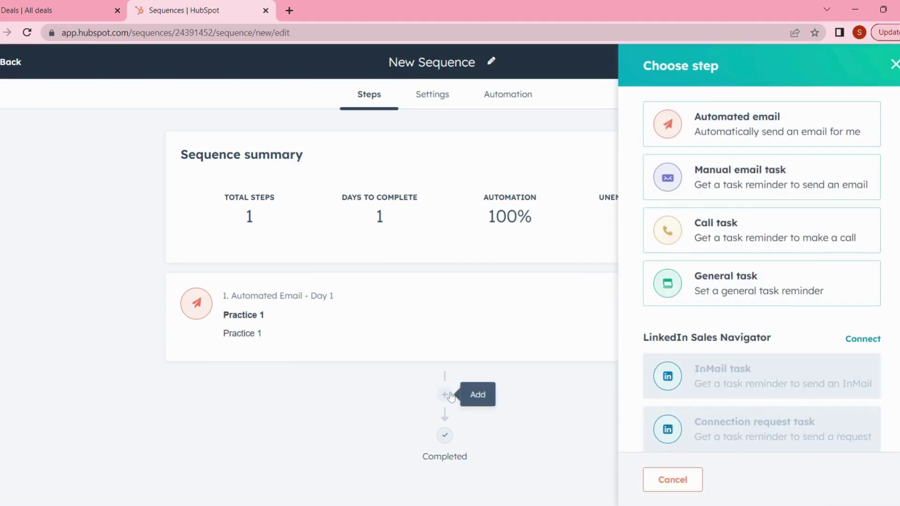
left_click(693, 232)
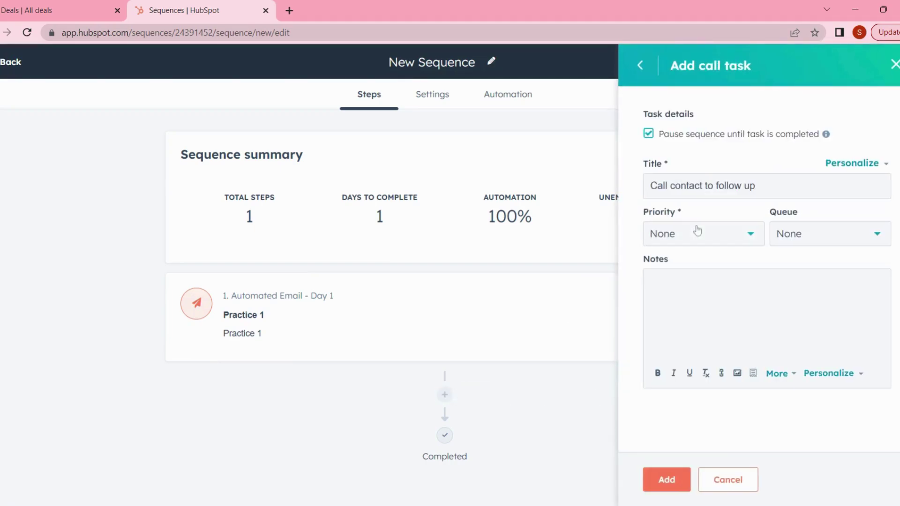
left_click(666, 480)
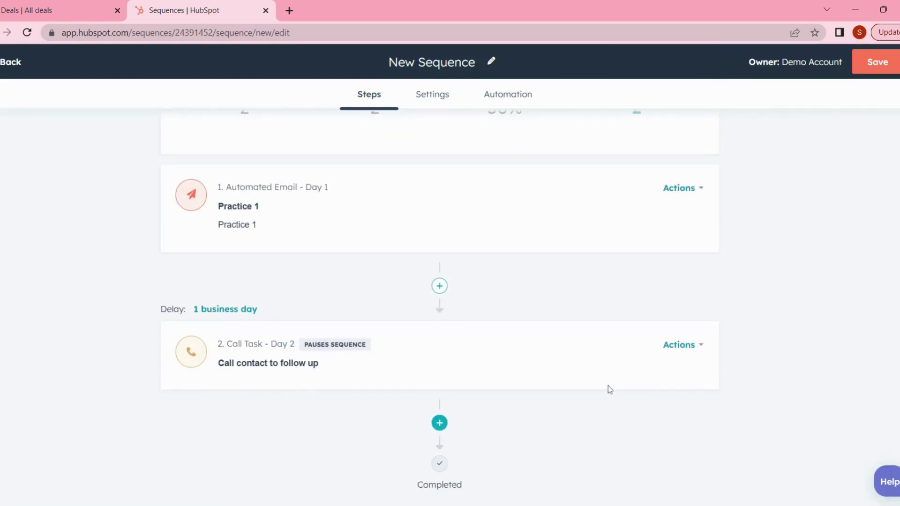
Add an automated email using the Practice 2 template as the third step, after the call task.
left_click(440, 423)
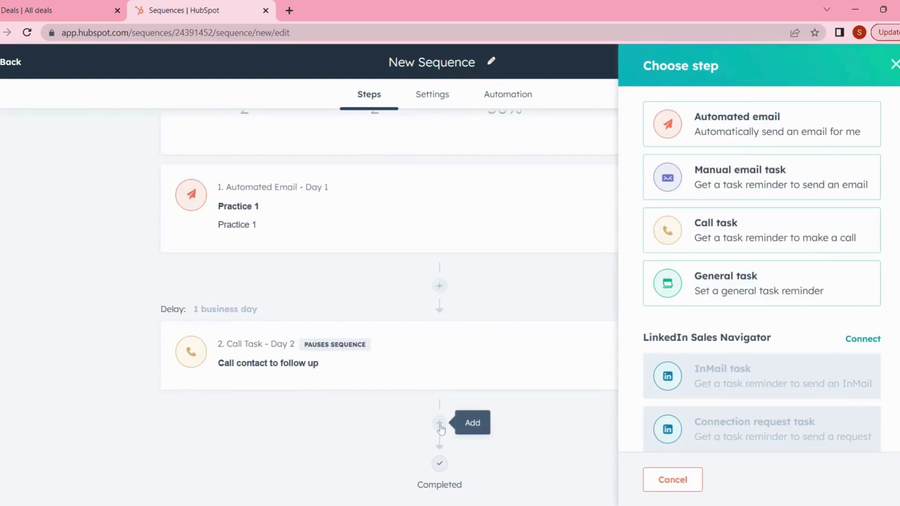
left_click(711, 126)
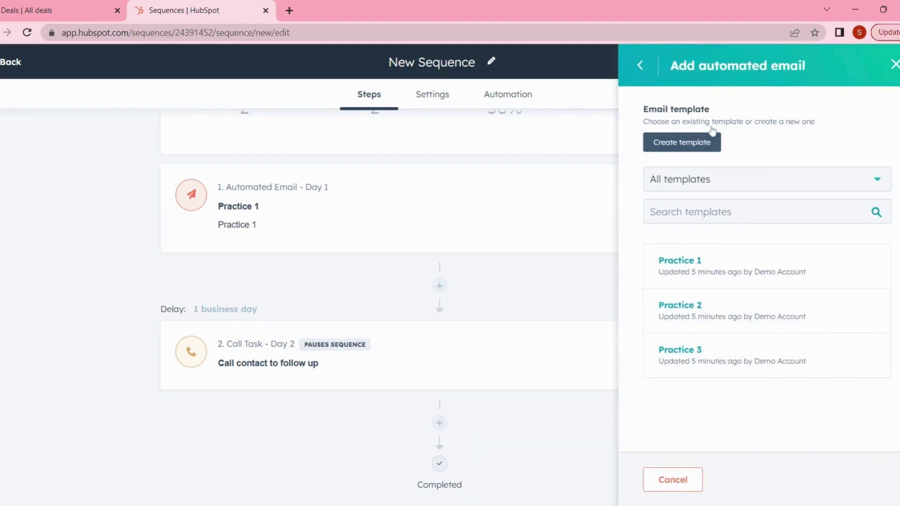
left_click(687, 305)
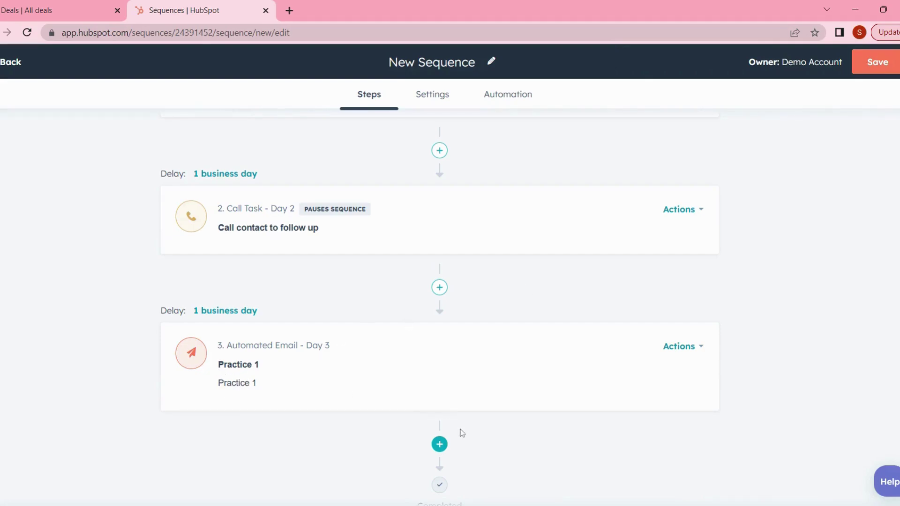
Add a general task titled "Add contact on LinkedIn" as the fourth step of the sequence.
scroll(440, 314, "up", 2)
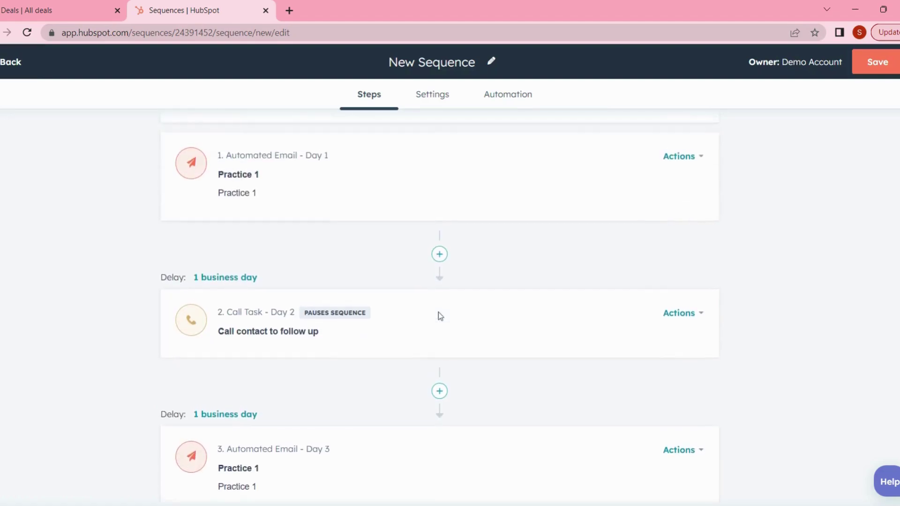
scroll(440, 314, "down", 3)
left_click(440, 423)
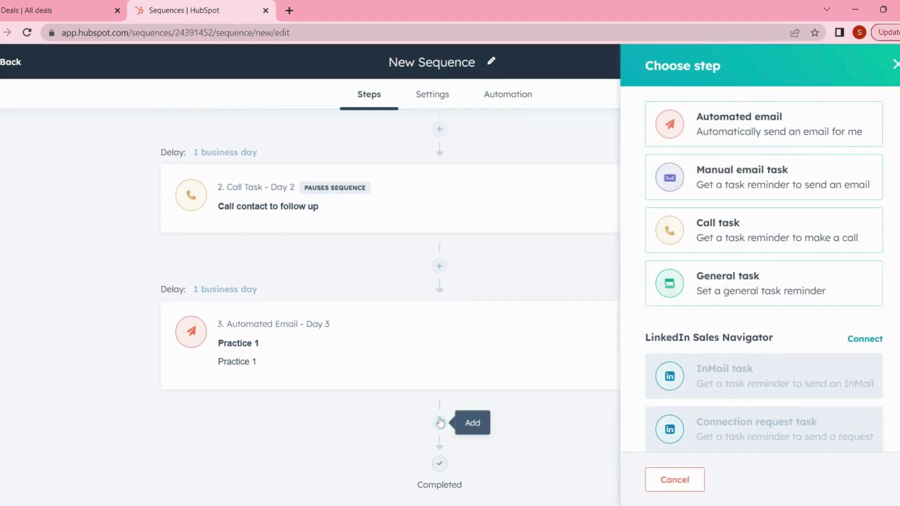
left_click(685, 285)
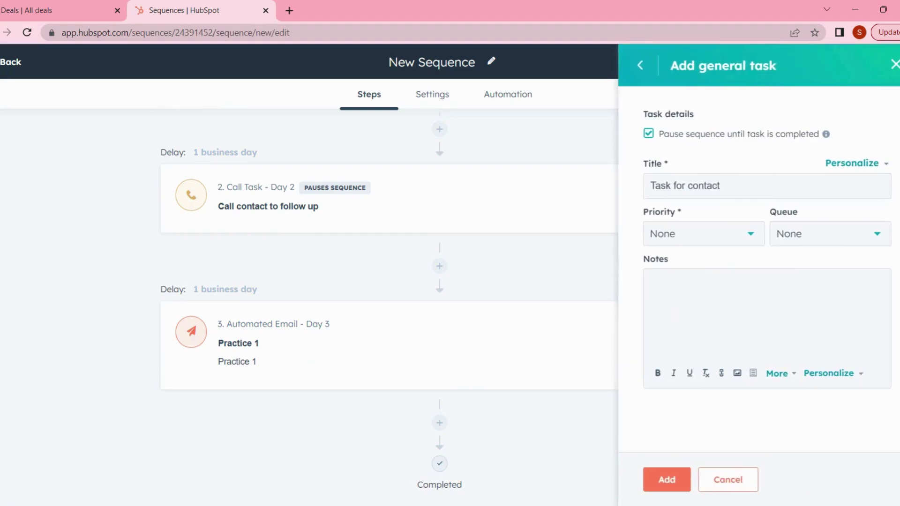
left_click_drag(722, 185, 647, 187)
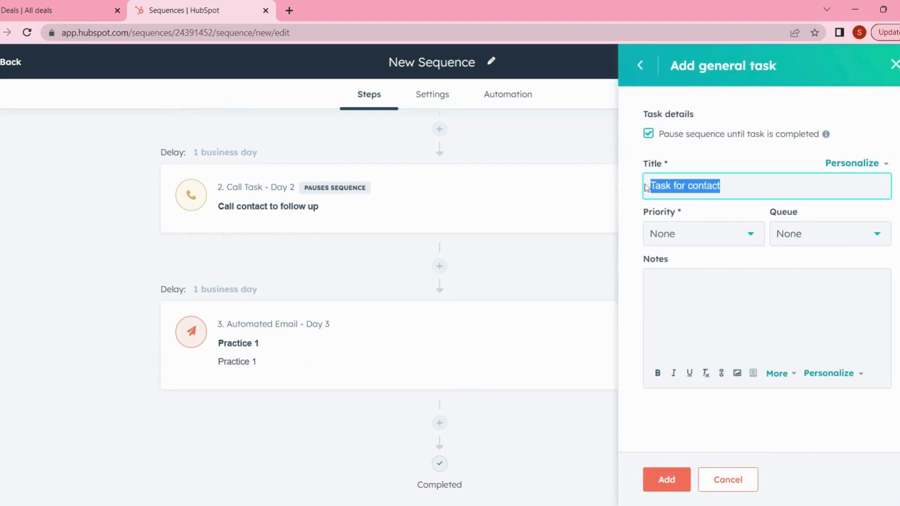
type("Add co")
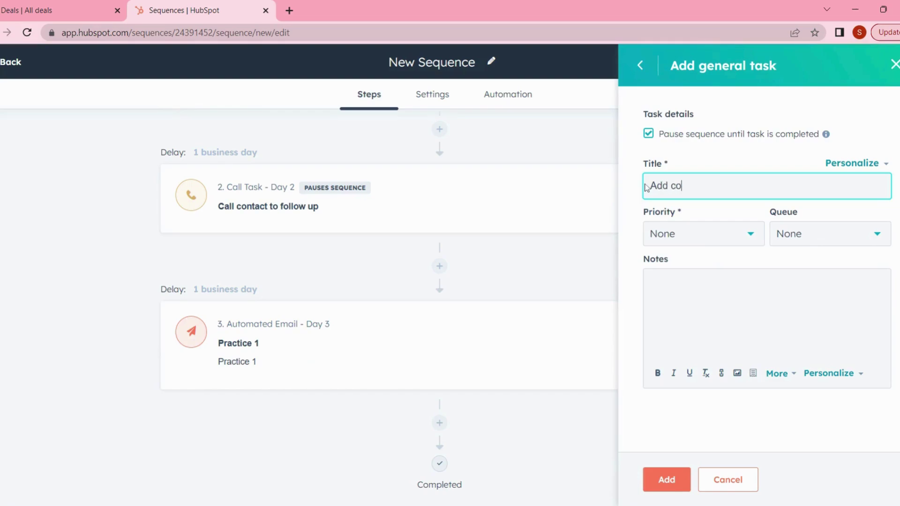
type("ntact on LinkedIN")
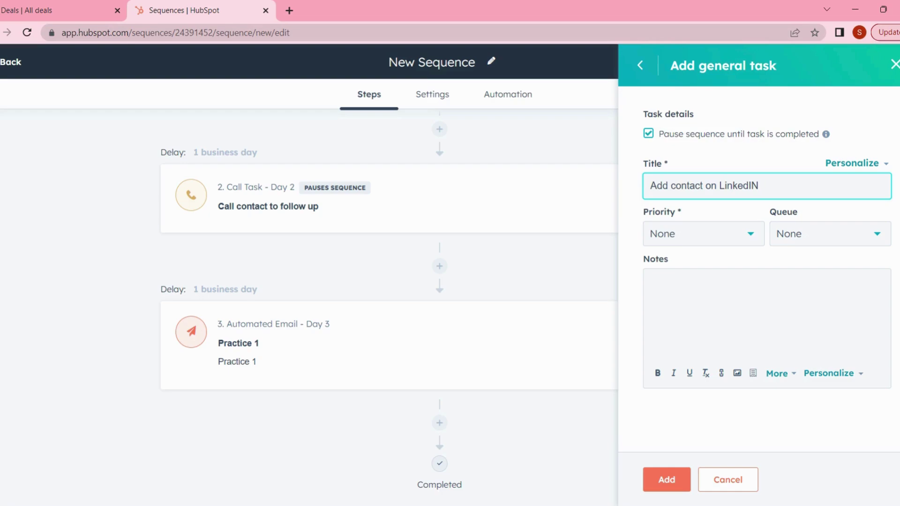
key("BackSpace")
type("n")
left_click(655, 483)
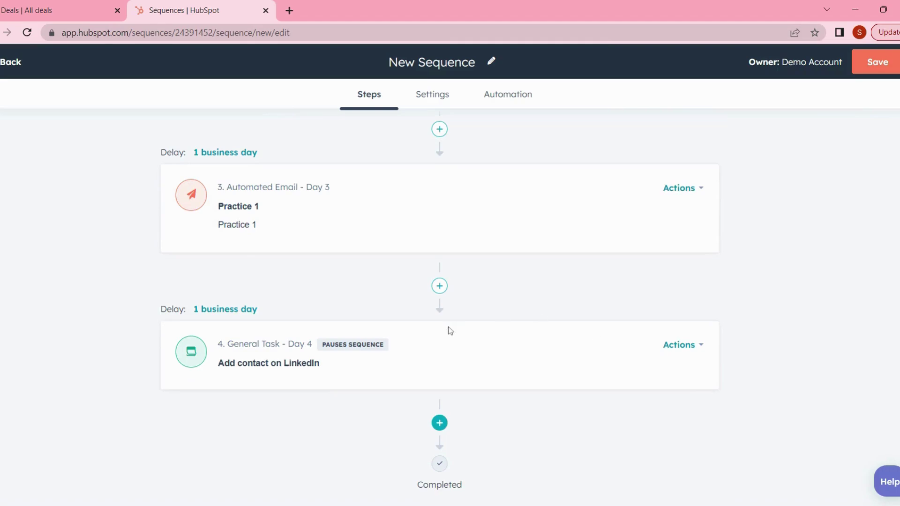
Add an automated email using the Practice 3 template as the fifth step, after the LinkedIn task.
scroll(265, 315, "up", 1)
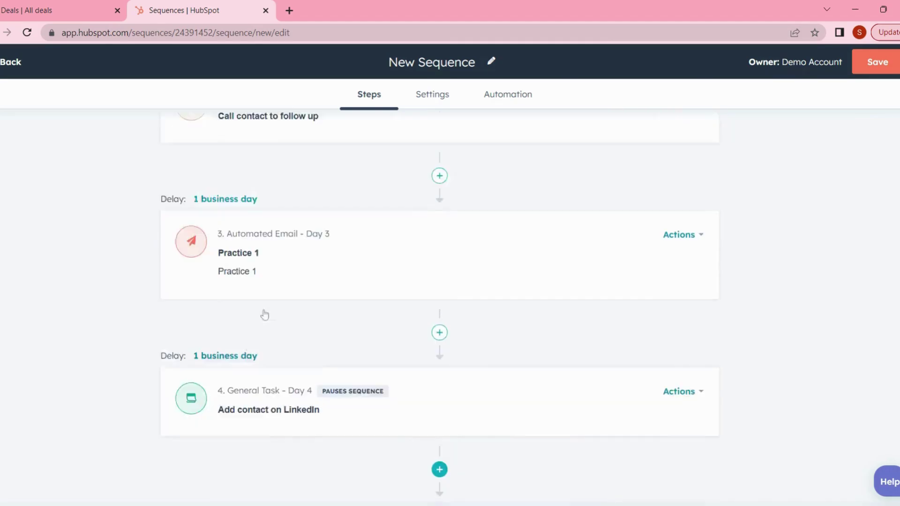
scroll(265, 315, "up", 1)
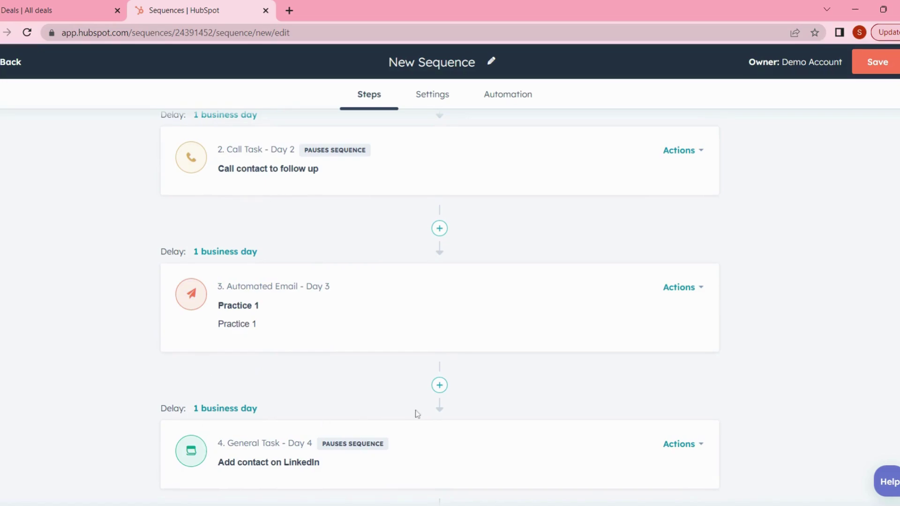
scroll(417, 414, "down", 2)
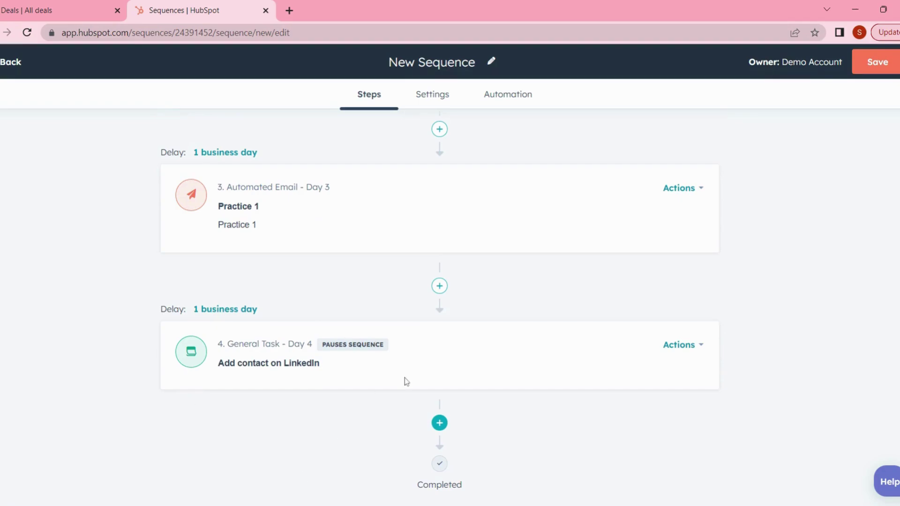
left_click(443, 429)
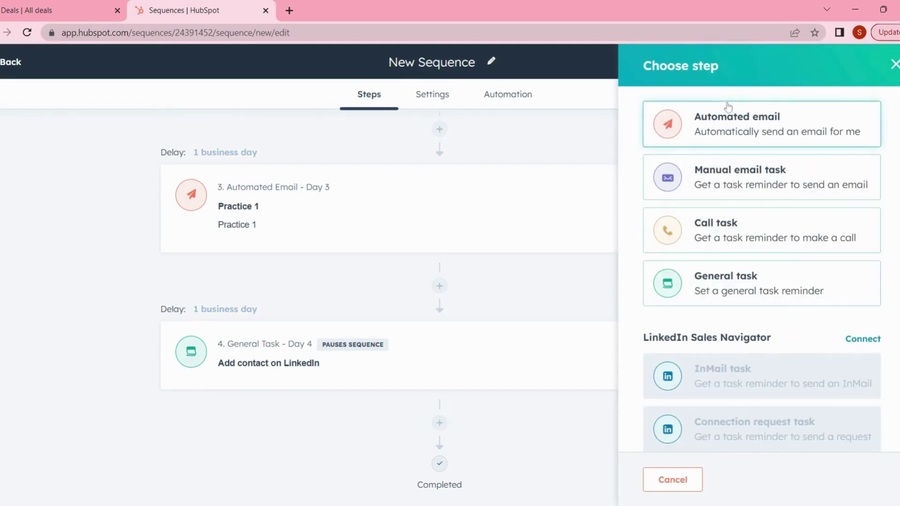
left_click(722, 131)
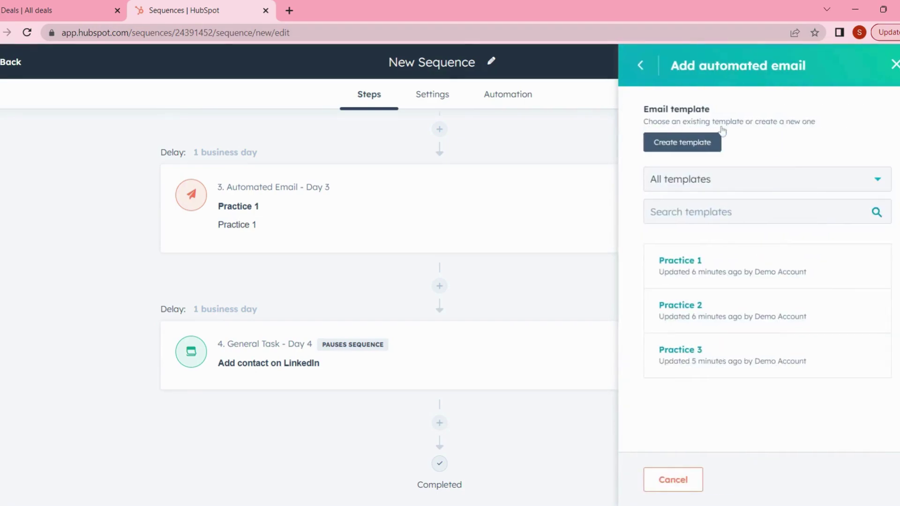
left_click(695, 357)
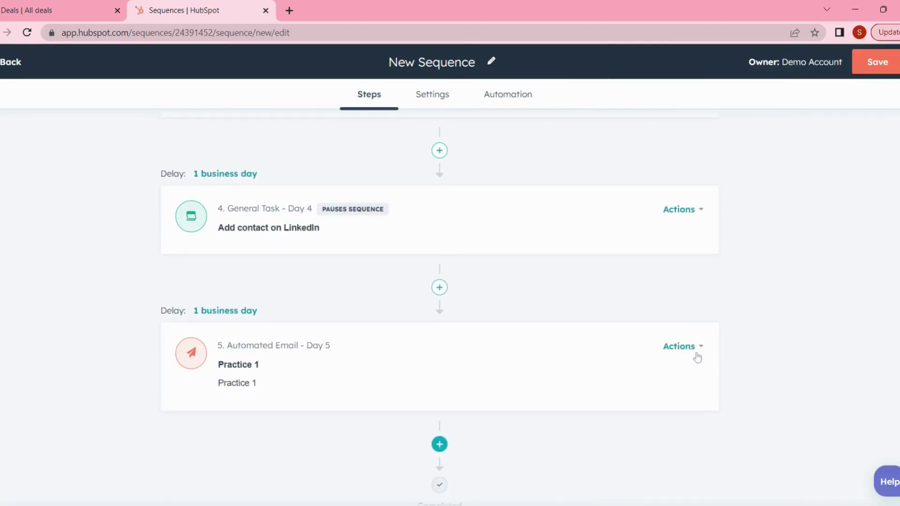
Add a call task with the default title "Call contact to follow up" as the sixth step of the sequence.
left_click(440, 445)
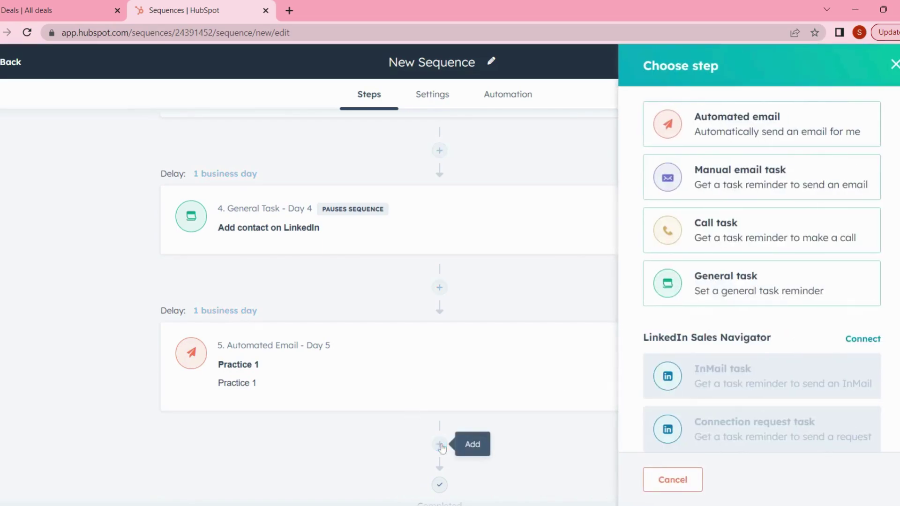
left_click(682, 233)
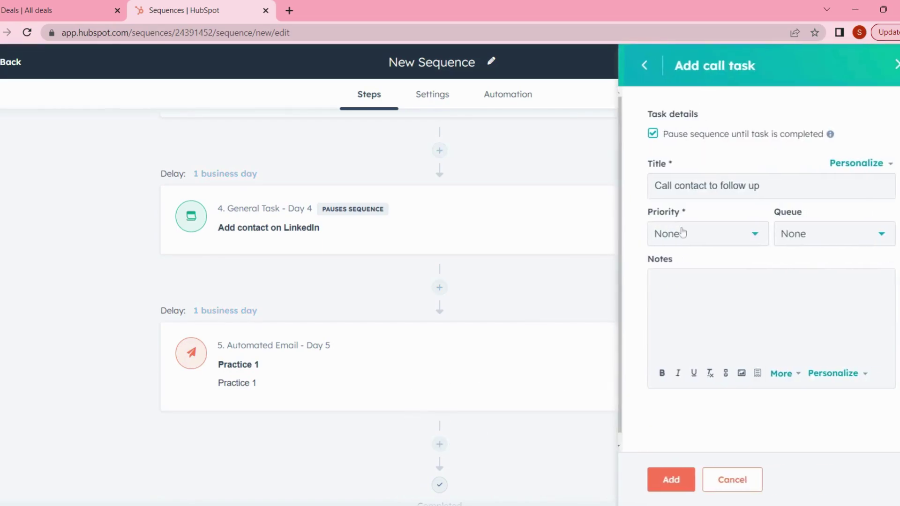
left_click(657, 486)
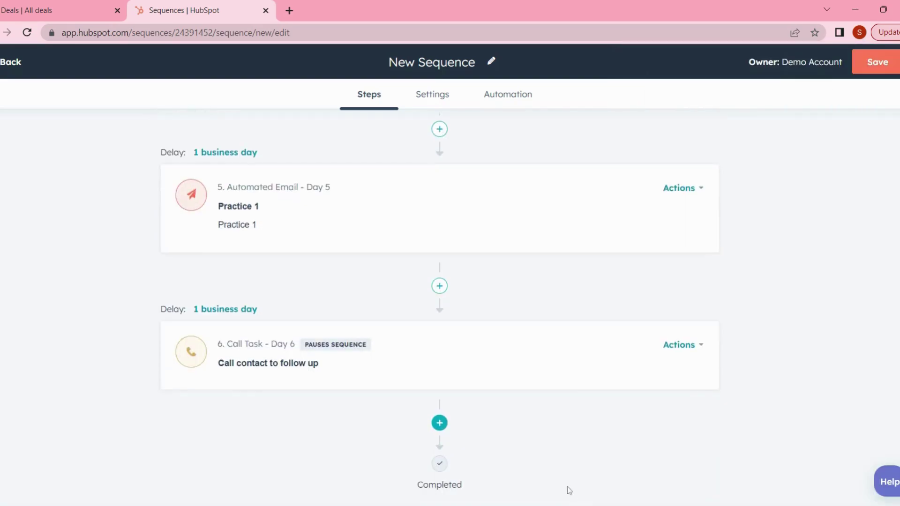
scroll(600, 313, "up", 4)
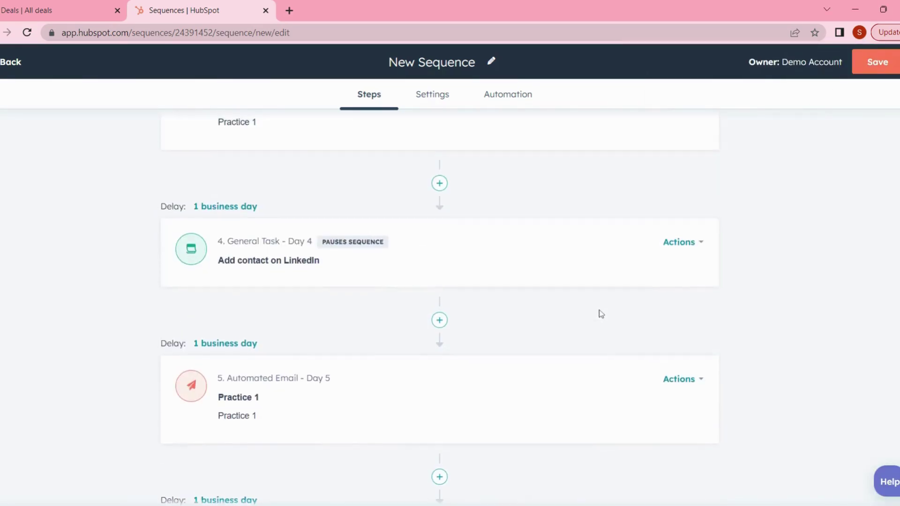
scroll(601, 313, "up", 6)
scroll(439, 308, "up", 4)
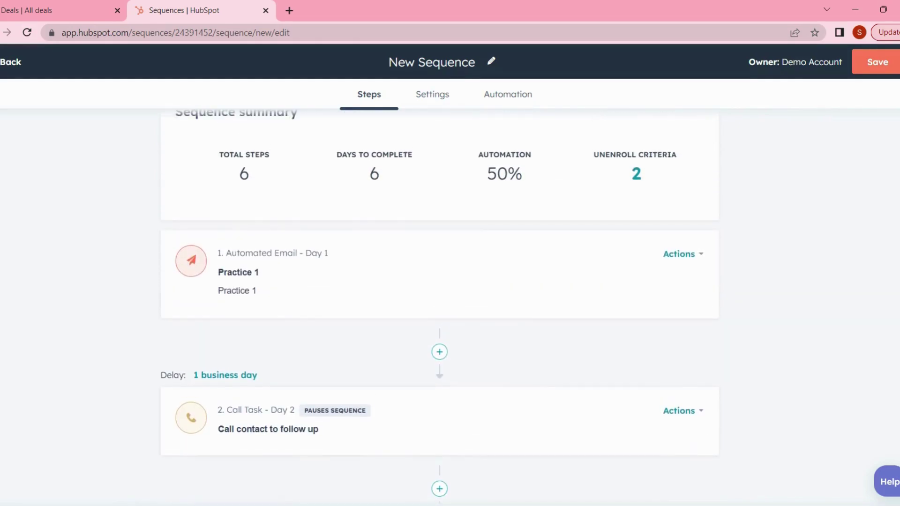
Review the sequence summary's total steps, days to complete and automation percentage, and check the order and delays of the steps below it.
scroll(439, 308, "up", 1)
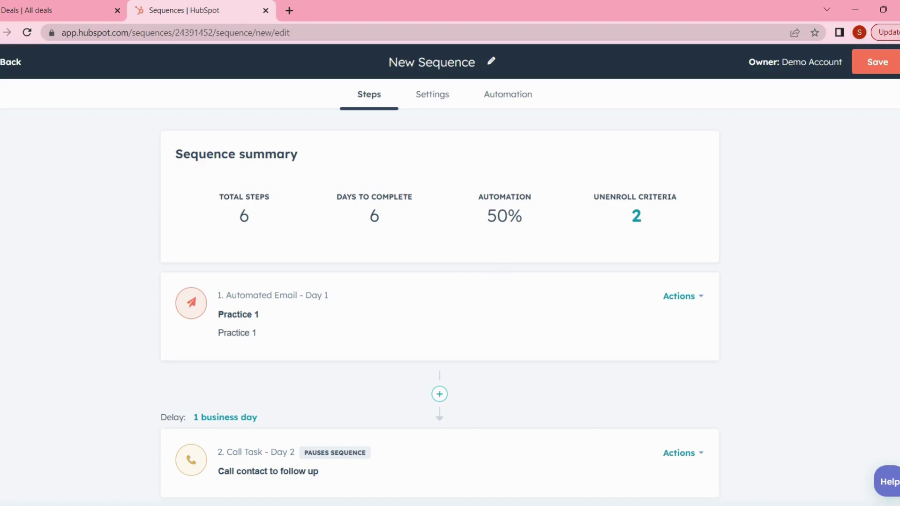
double_click(244, 215)
double_click(374, 216)
left_click_drag(487, 216, 523, 216)
left_click(523, 216)
scroll(440, 308, "down", 15)
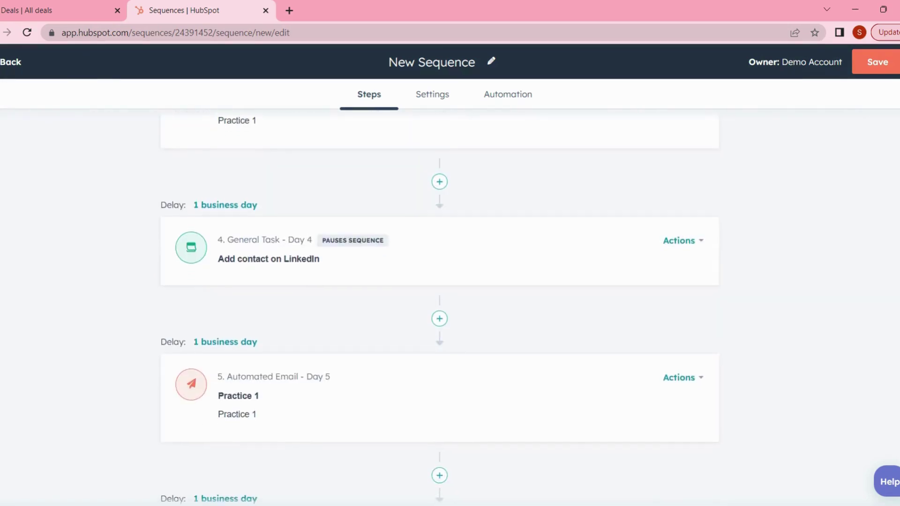
scroll(439, 304, "up", 8)
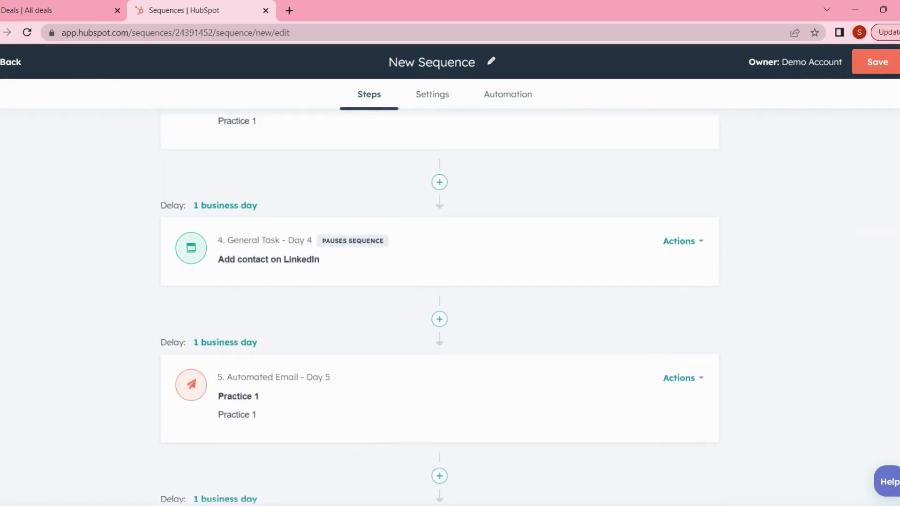
scroll(439, 304, "up", 2)
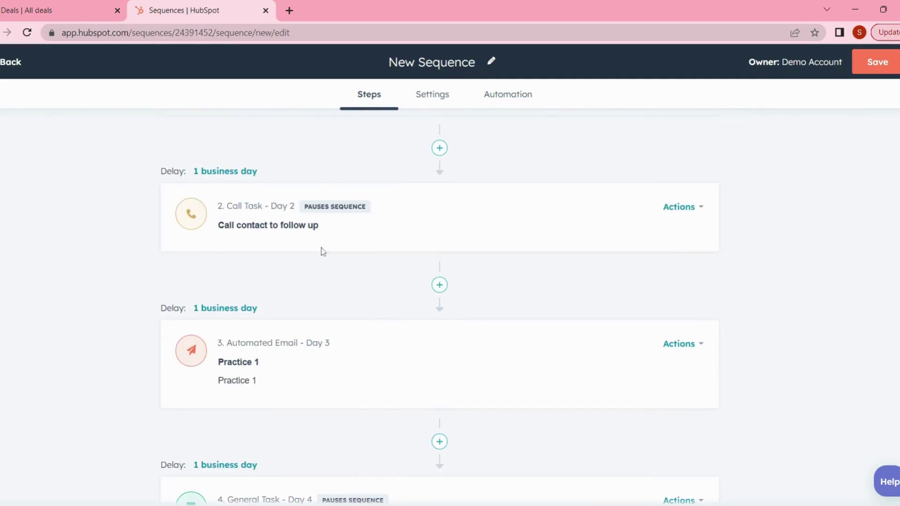
scroll(468, 276, "up", 3)
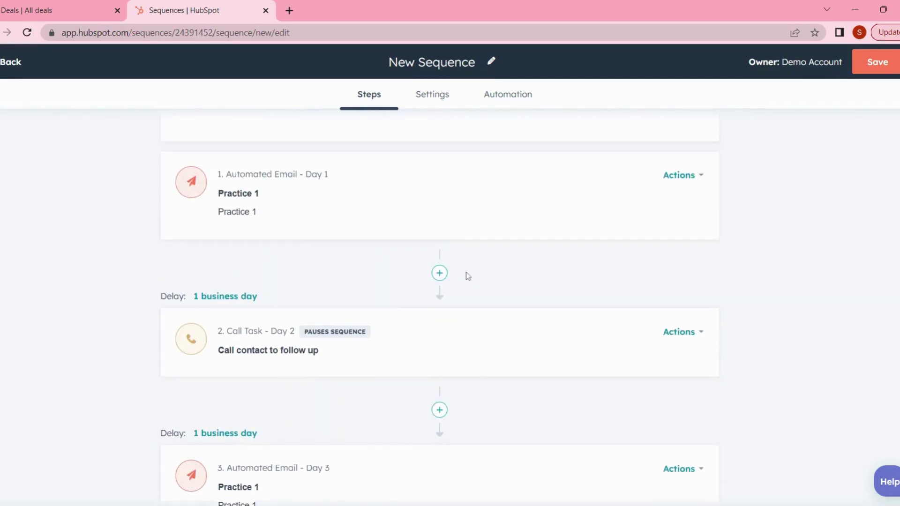
scroll(468, 276, "up", 3)
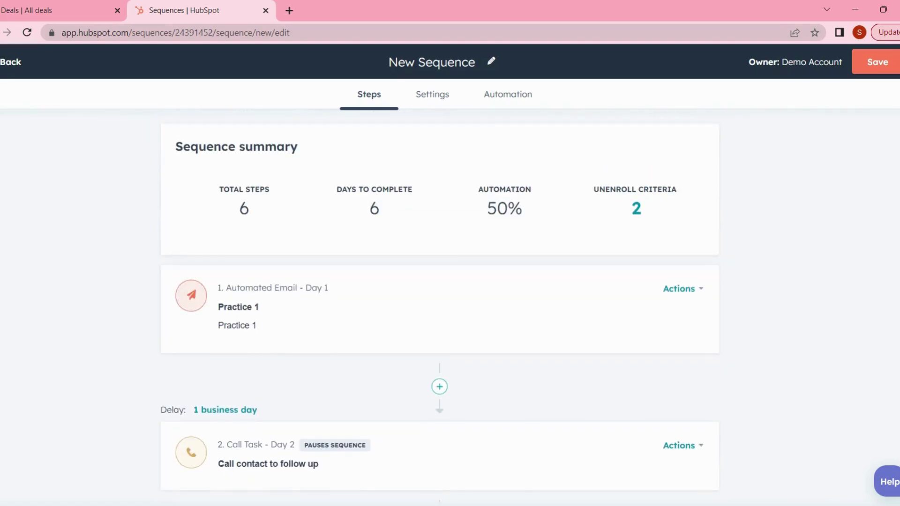